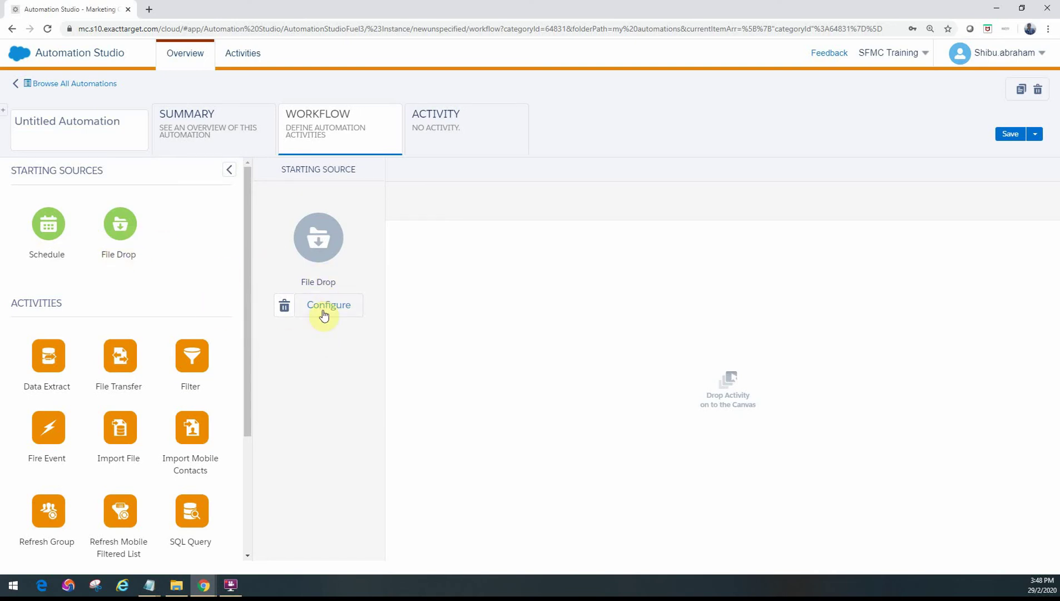
- Open the File Drop starting source's configuration, expand the import folder and select the triggered_automations directory
left_click(324, 315)
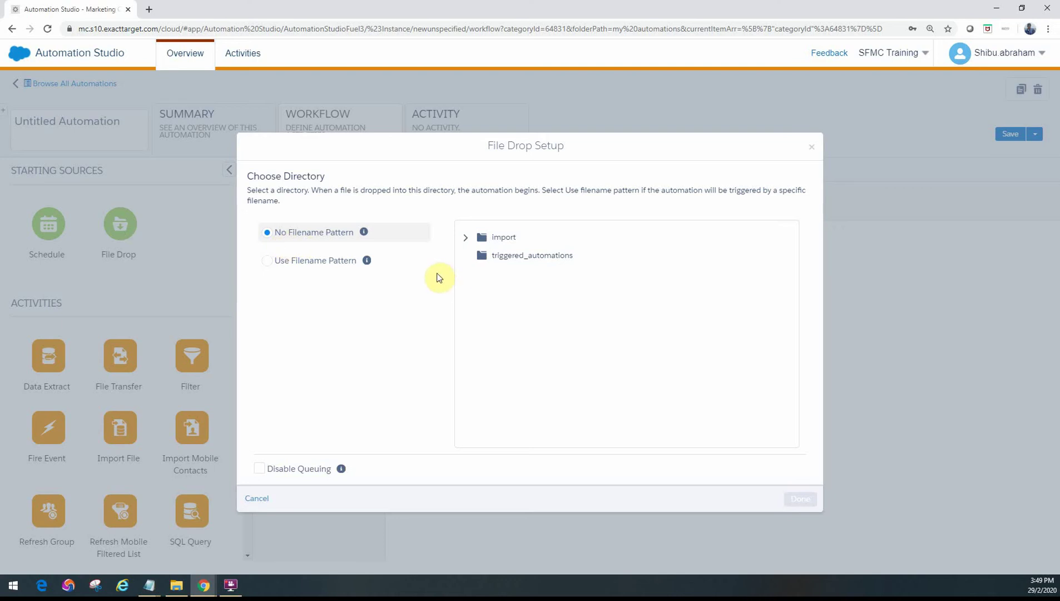
left_click(465, 237)
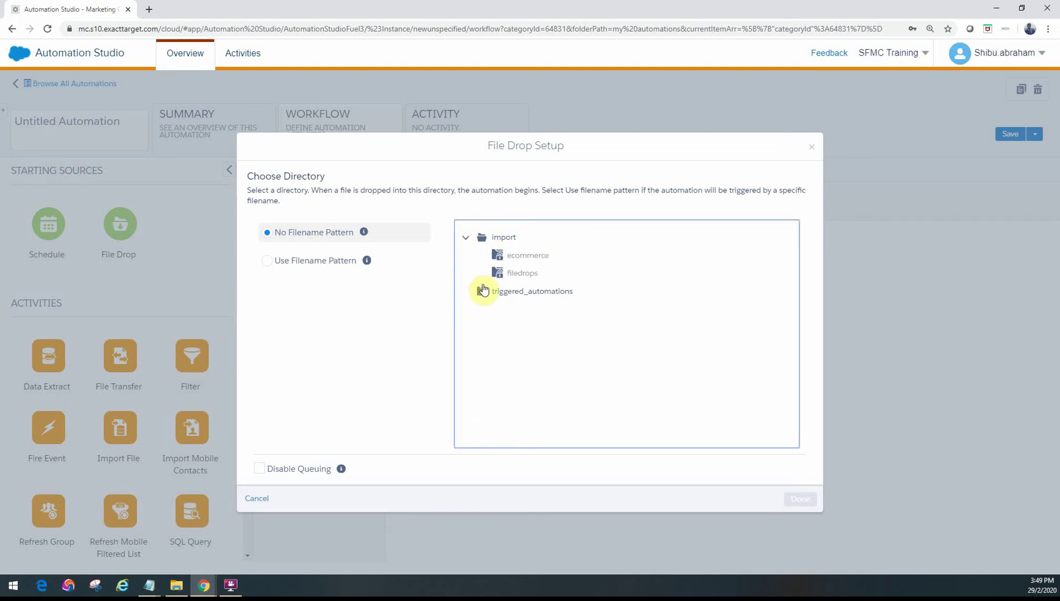
left_click(509, 296)
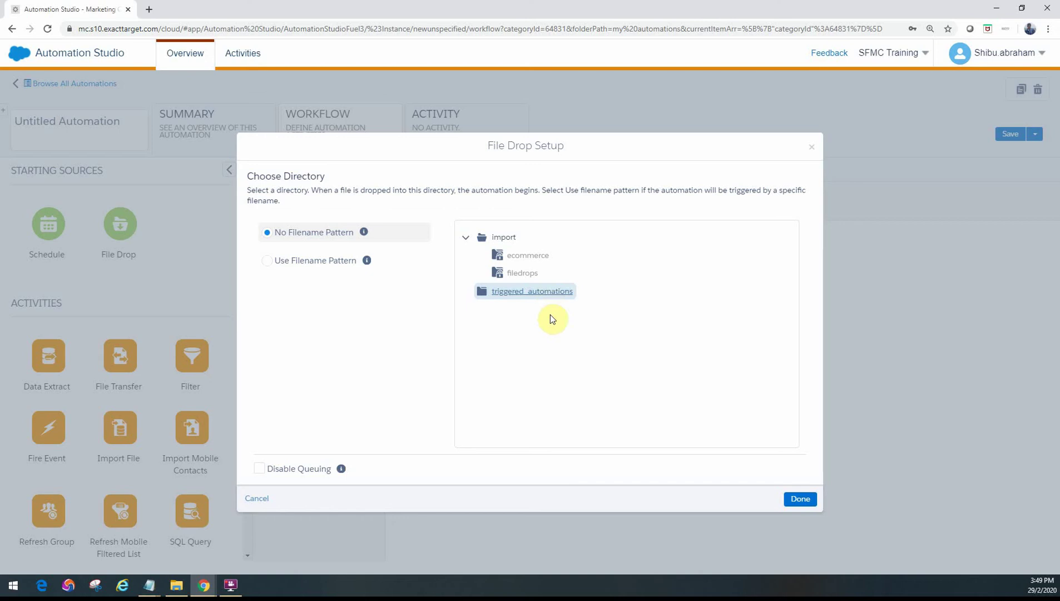
- Enable Use Filename Pattern with the condition Ends with and the pattern %%Year%% %%Month%% %%Day%%
left_click(266, 261)
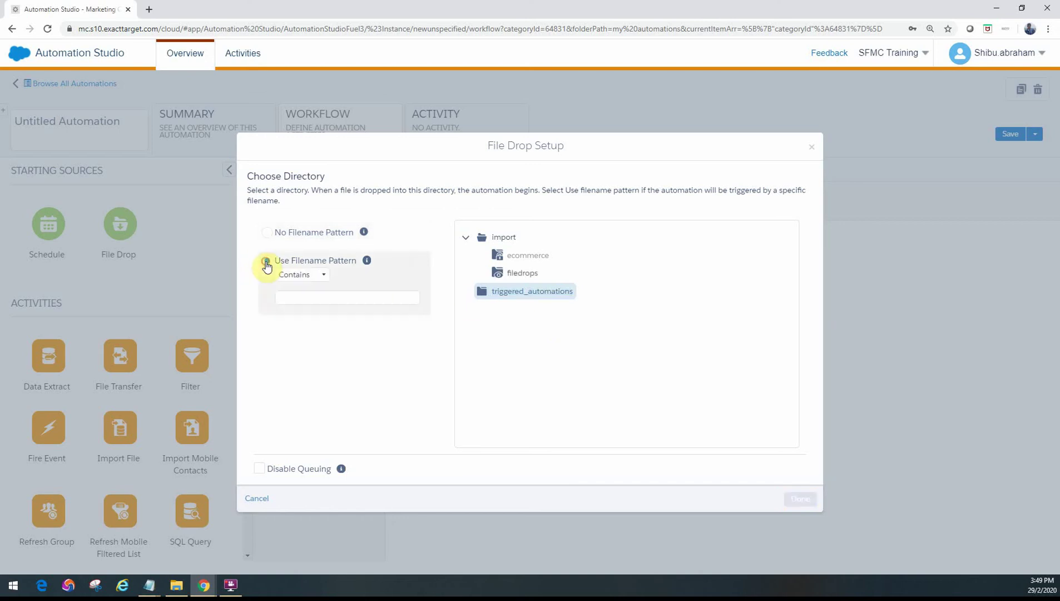
left_click(305, 296)
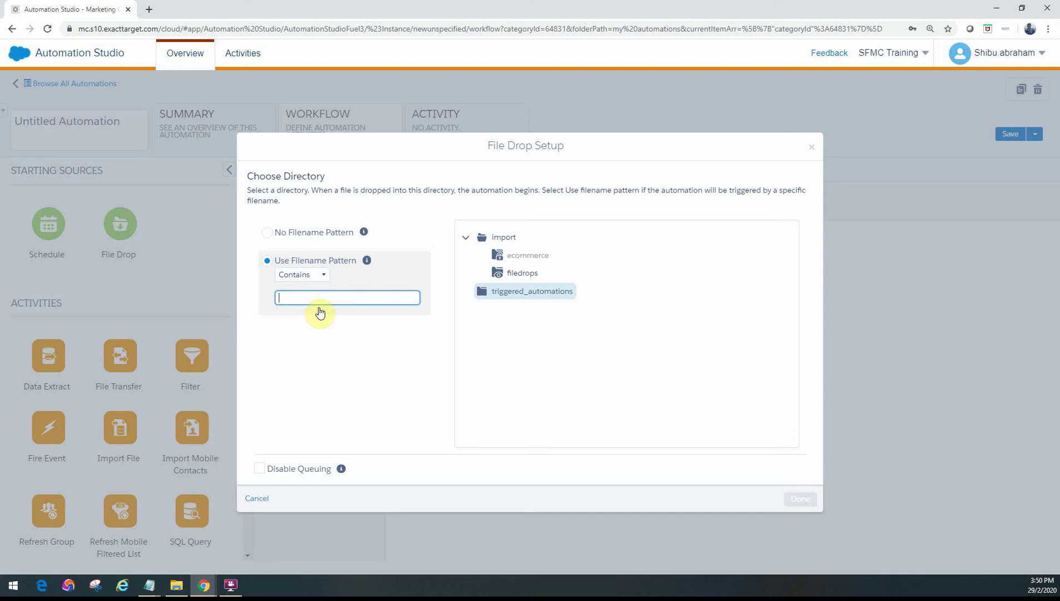
left_click(317, 273)
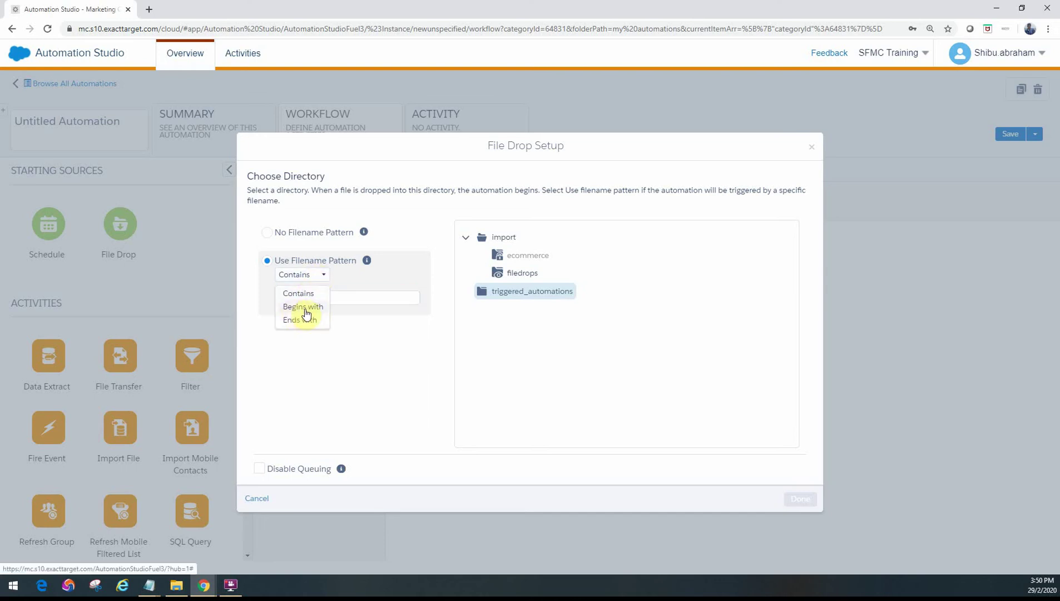
left_click(319, 307)
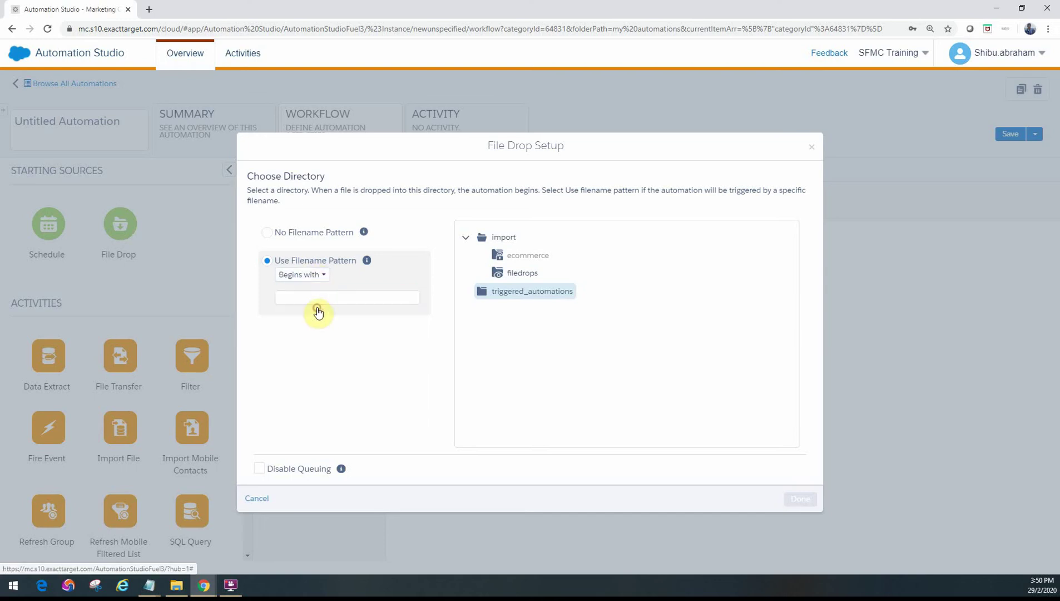
left_click(308, 275)
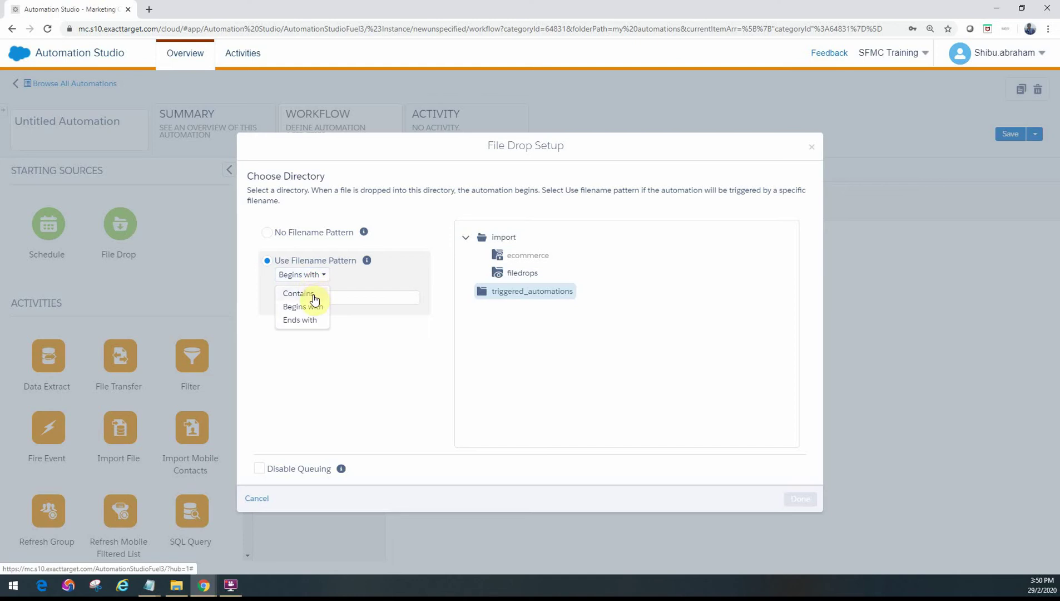
left_click(301, 320)
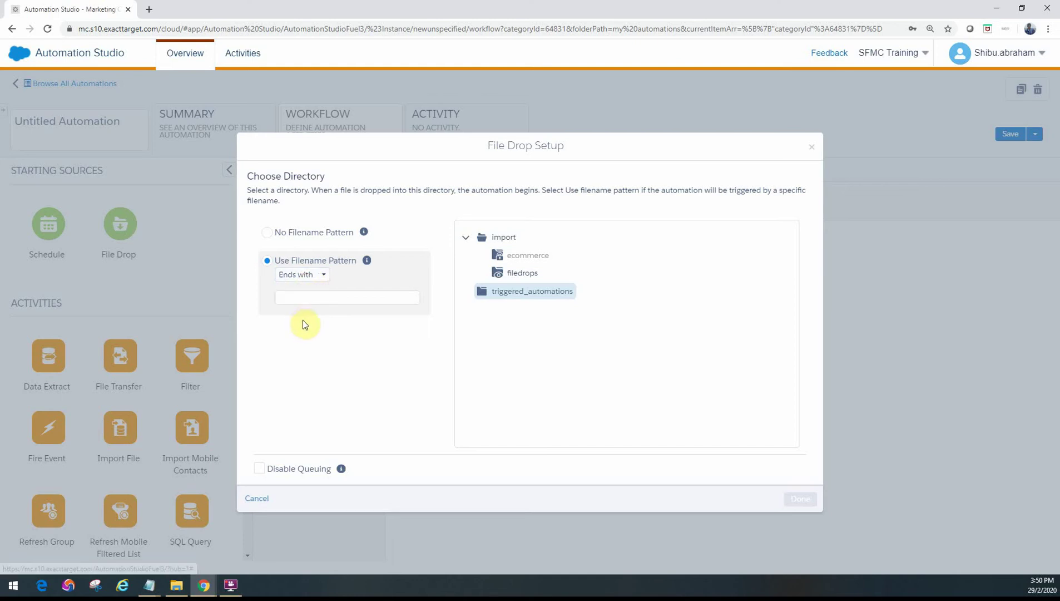
left_click(313, 296)
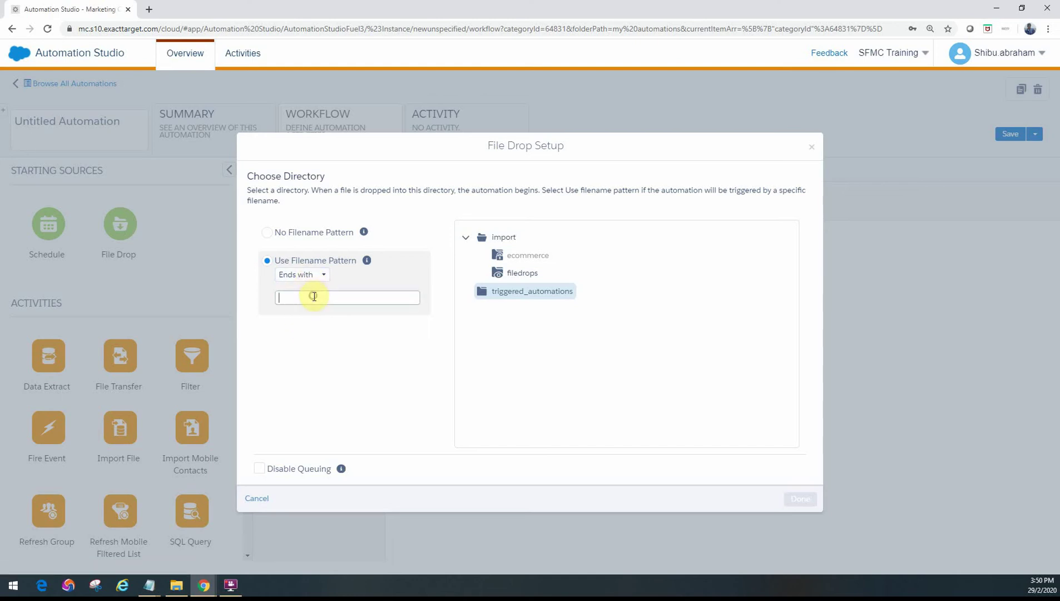
key("ctrl+v")
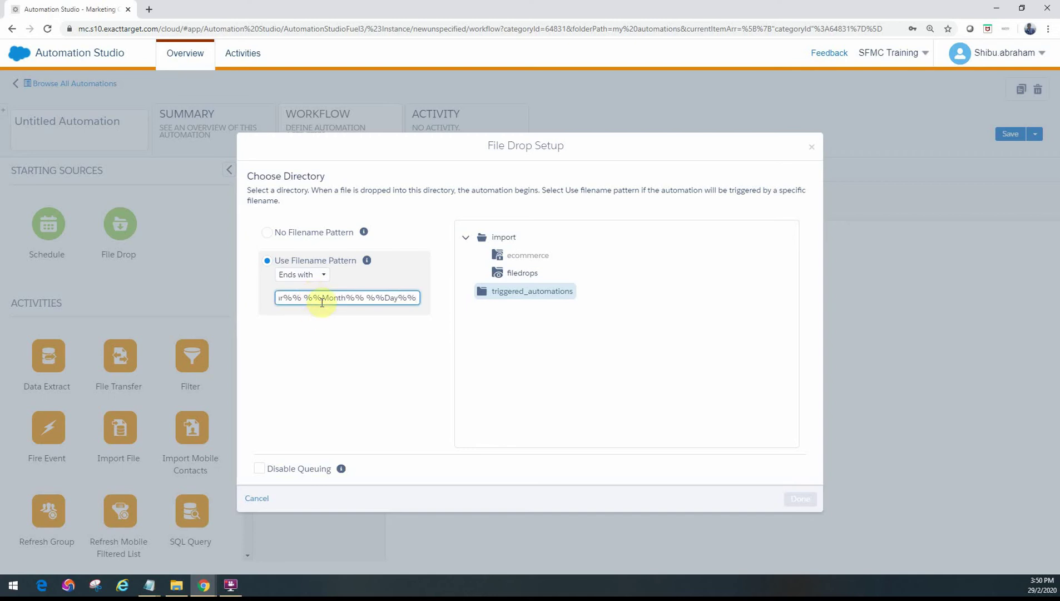
- Clear the date pattern from the filename pattern field
left_click_drag(300, 297, 279, 296)
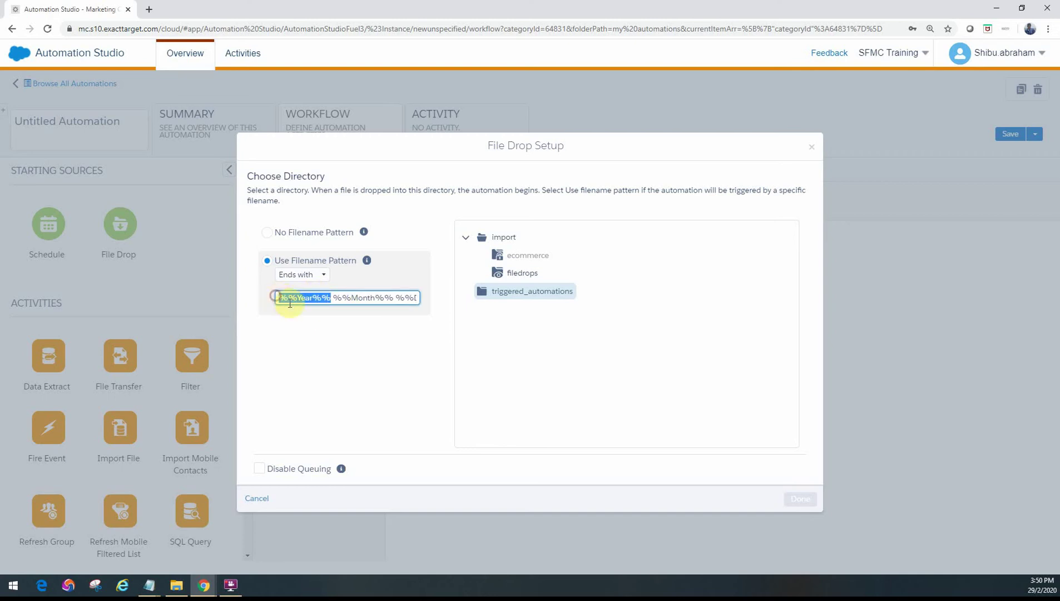
left_click(335, 299)
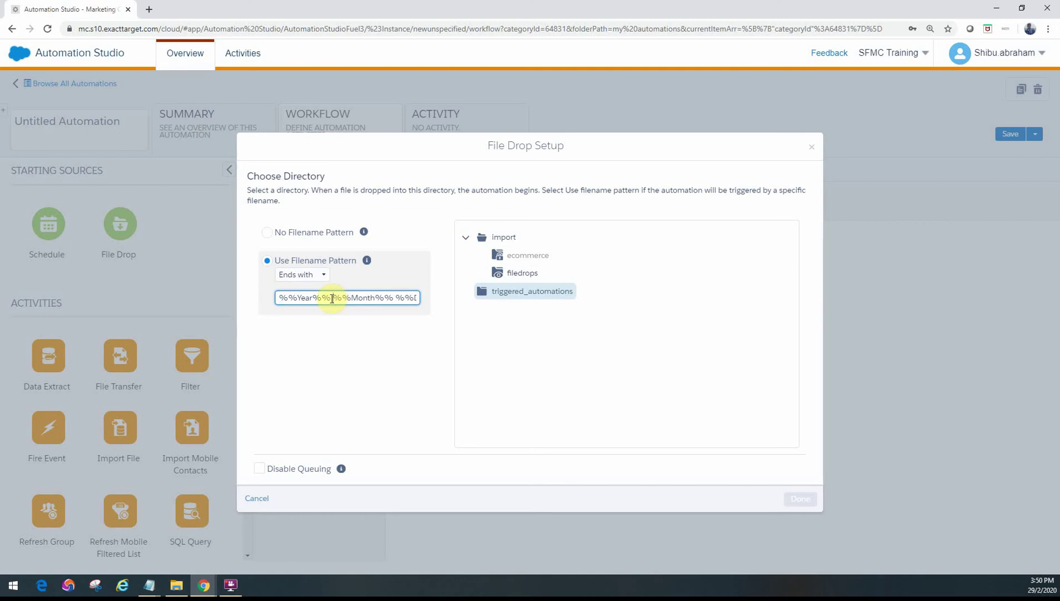
left_click_drag(396, 298, 284, 300)
left_click(283, 300)
left_click_drag(282, 298, 422, 306)
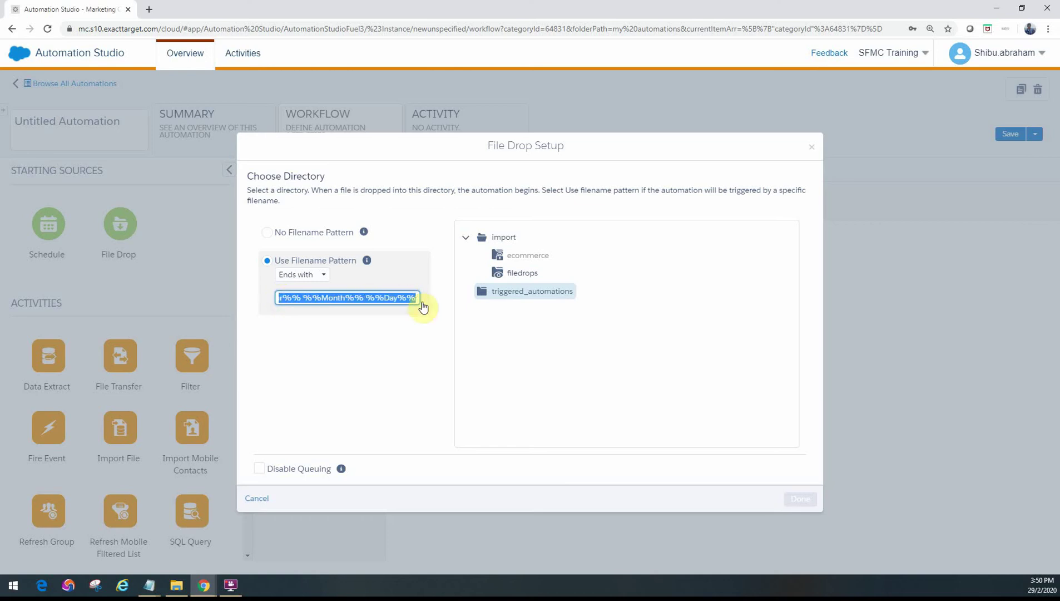
key("BackSpace")
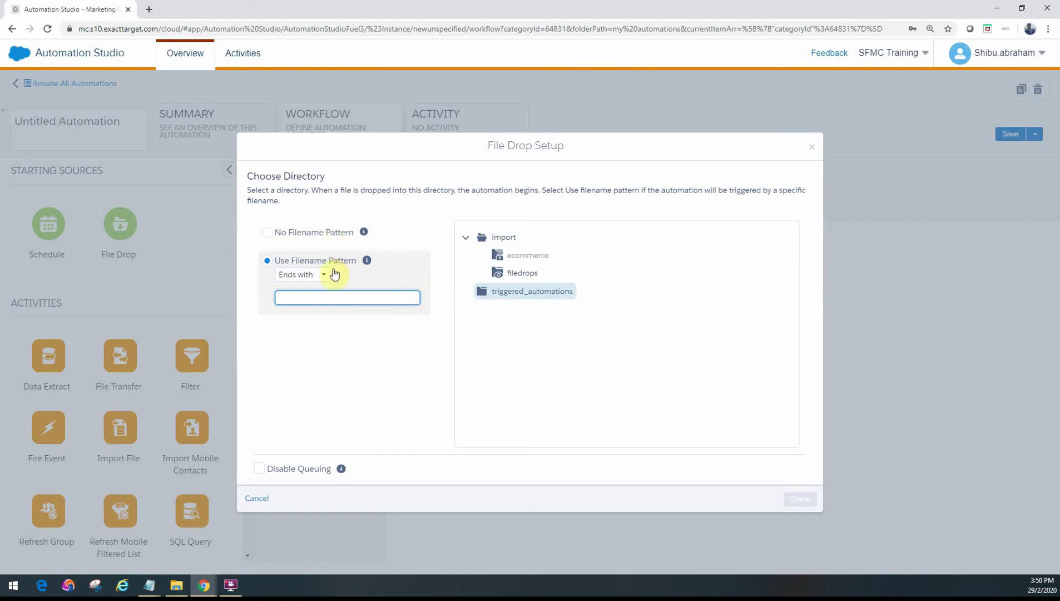
- Read the help for No Filename Pattern and the lock information of the ecommerce directory
left_click(363, 232)
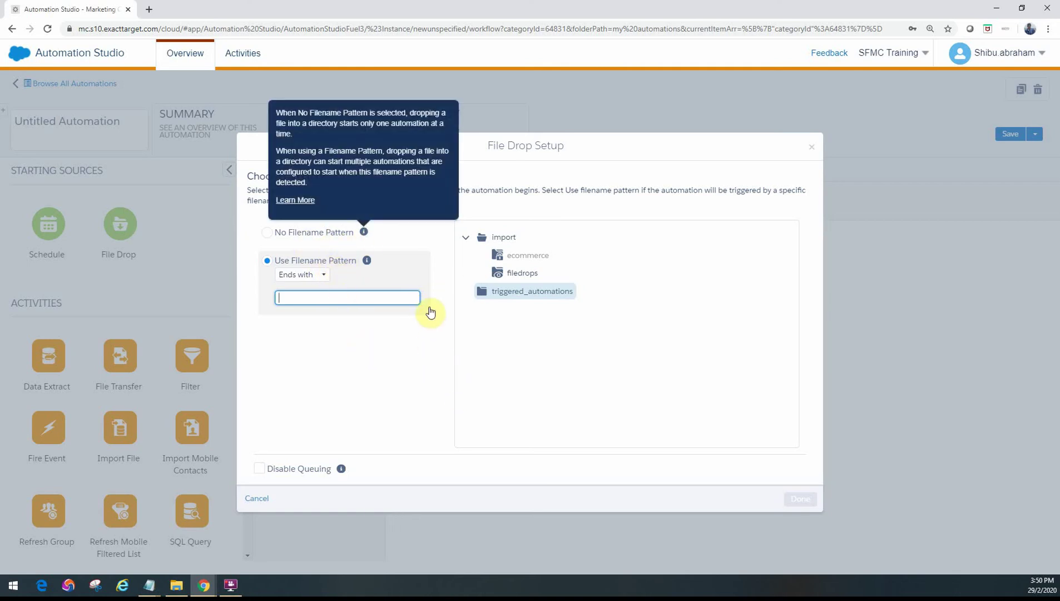
left_click(431, 337)
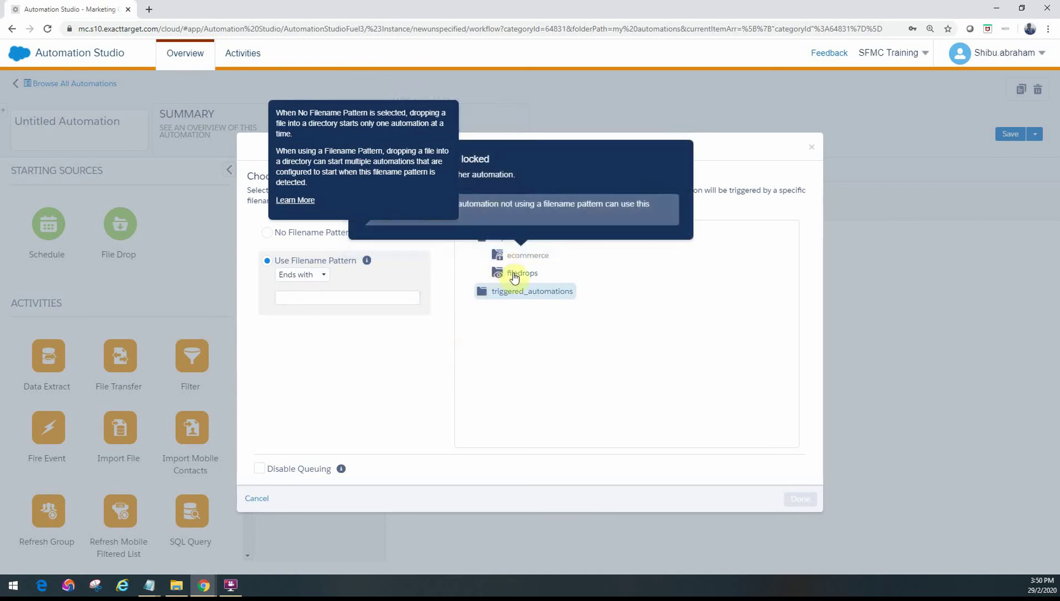
left_click(363, 231)
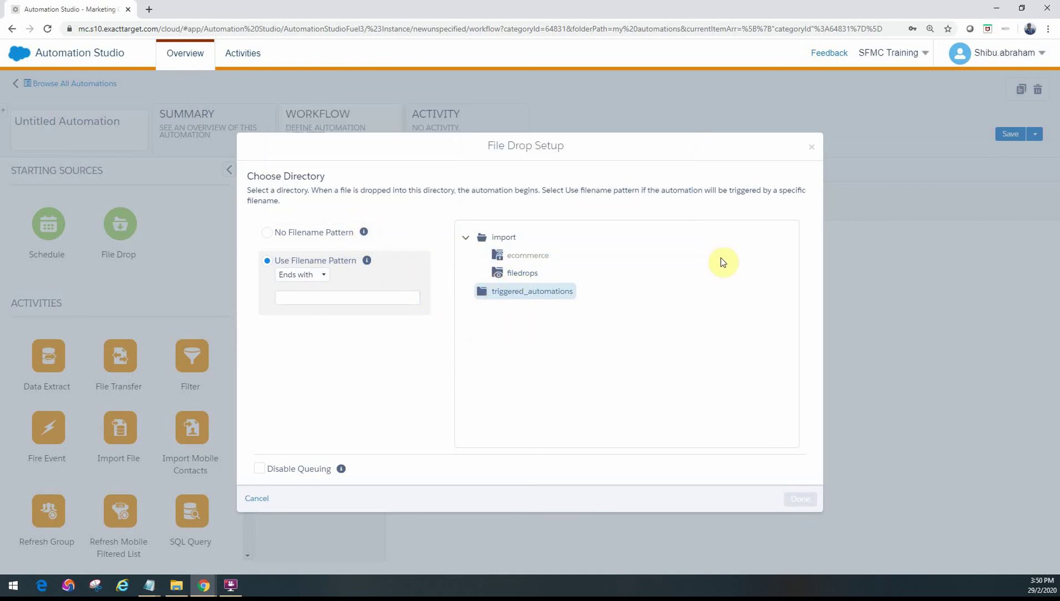
mouse_move(527, 259)
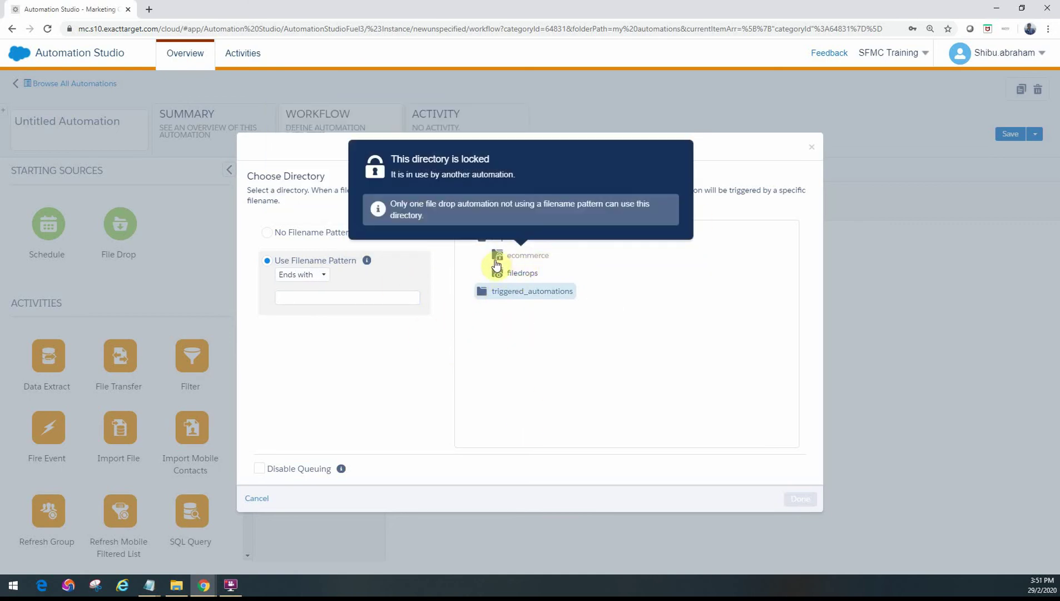
- Switch to No Filename Pattern, check the ecommerce and filedrops directories, and select the import directory
left_click(296, 232)
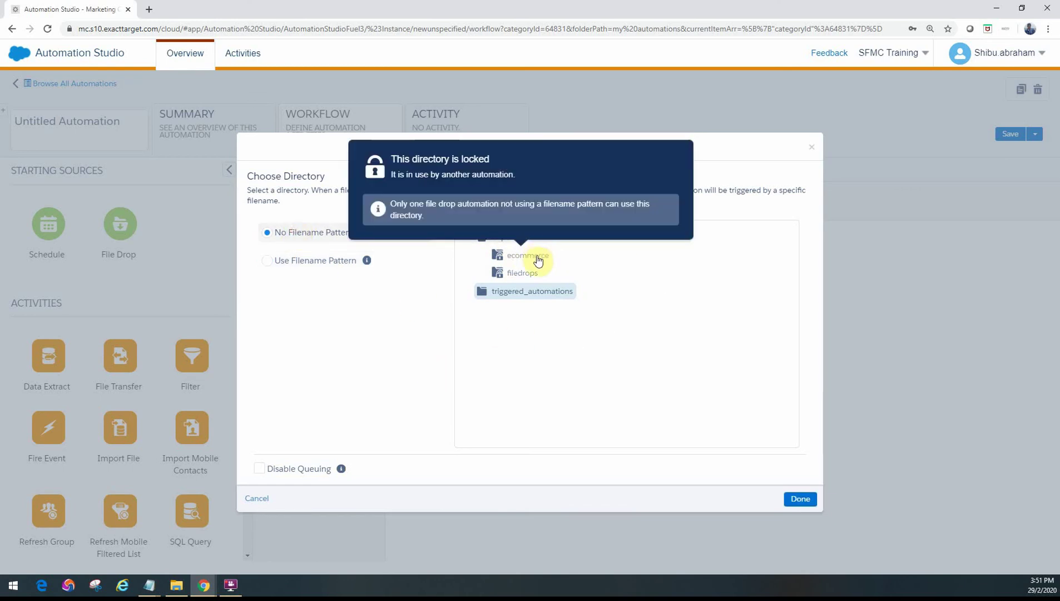
mouse_move(533, 278)
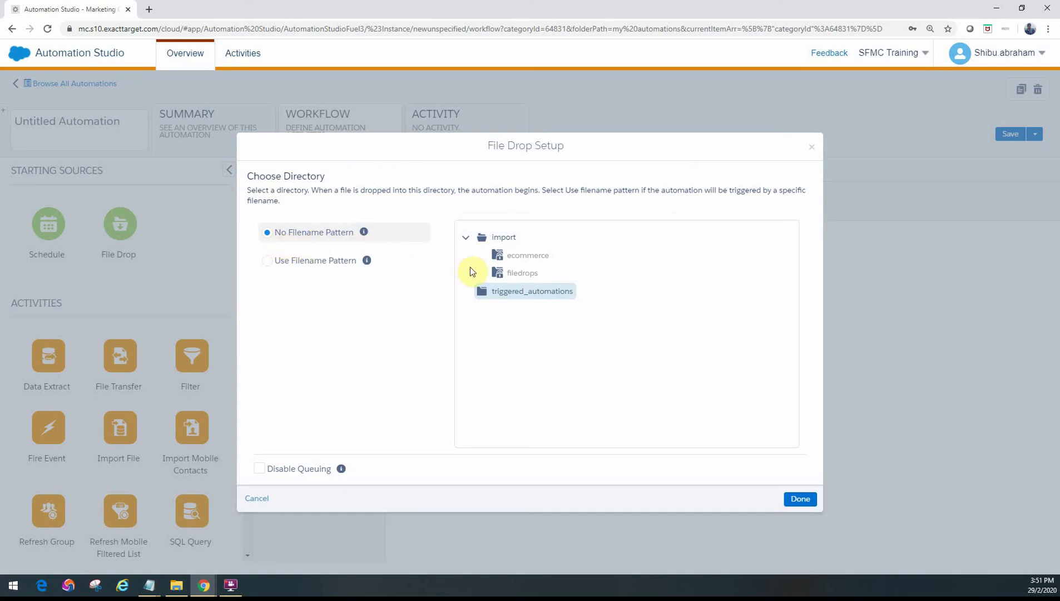
mouse_move(504, 263)
left_click(503, 238)
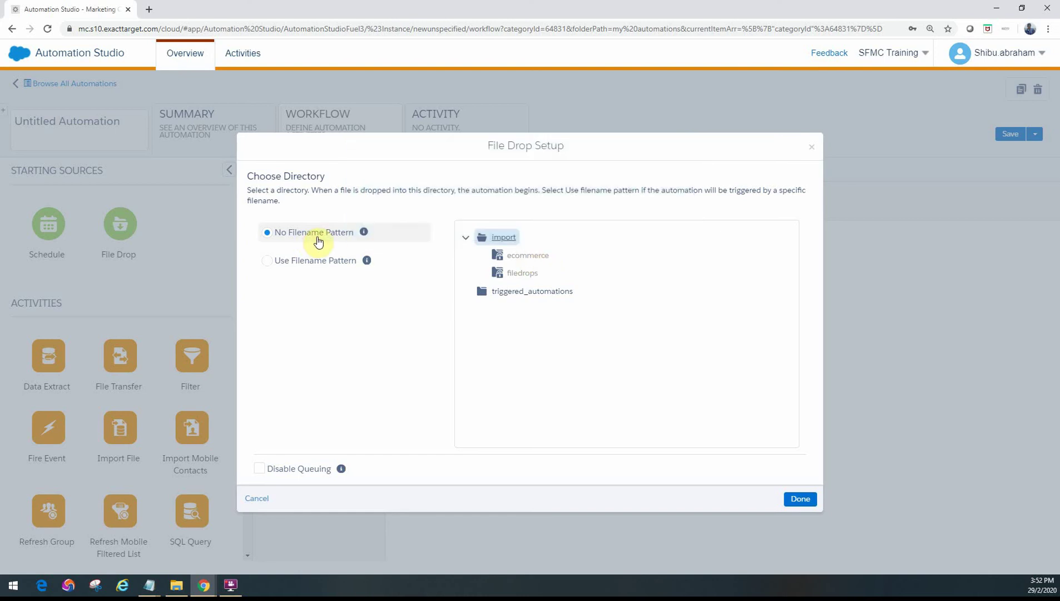
mouse_move(528, 262)
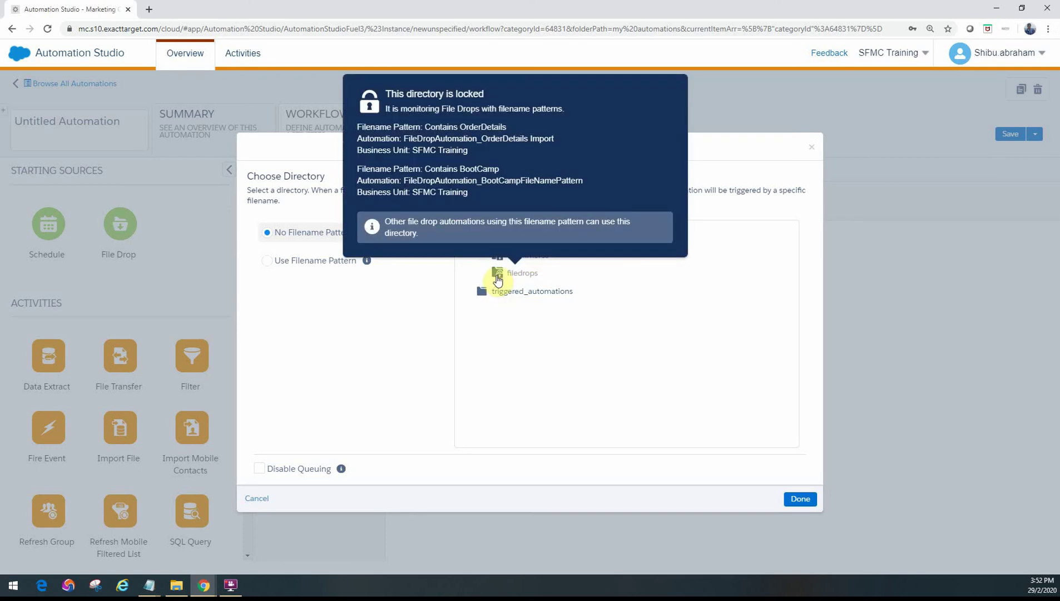
- Use a filename pattern that begins with Product and choose the filedrops directory under import
left_click(268, 261)
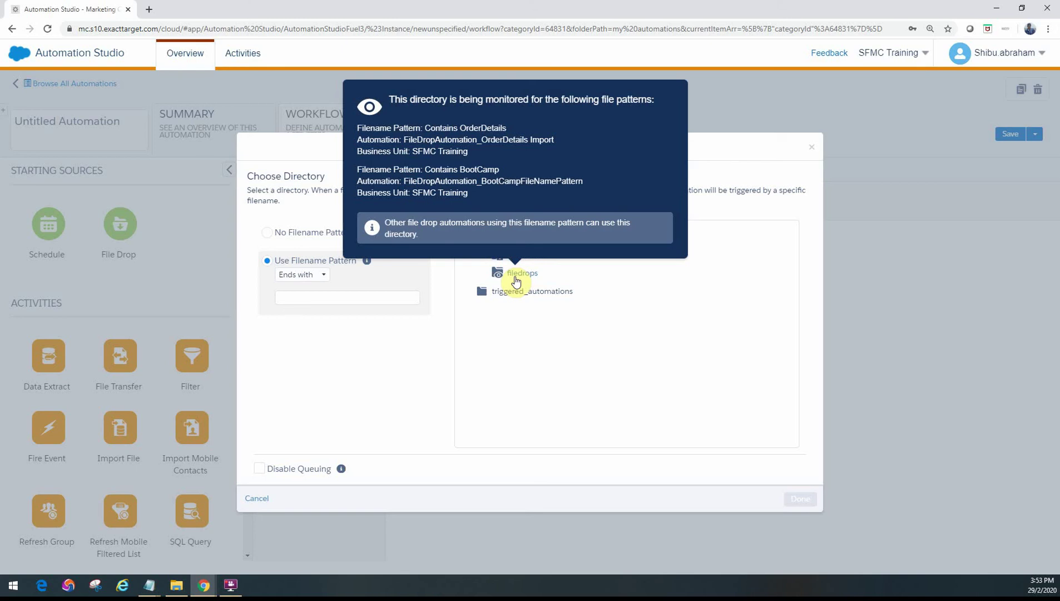
left_click(357, 297)
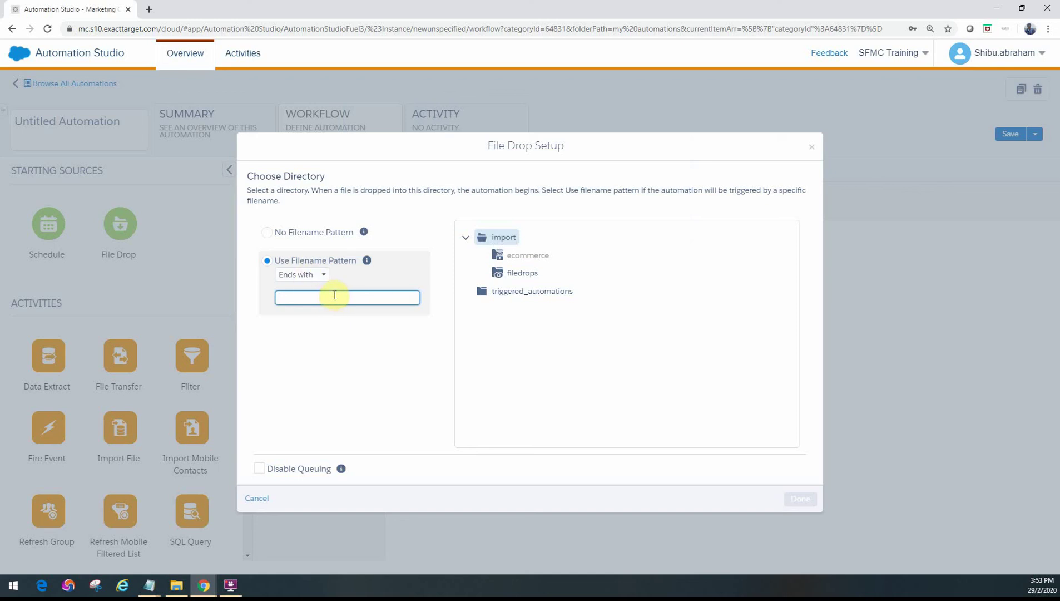
type("Product")
left_click(322, 276)
left_click(303, 307)
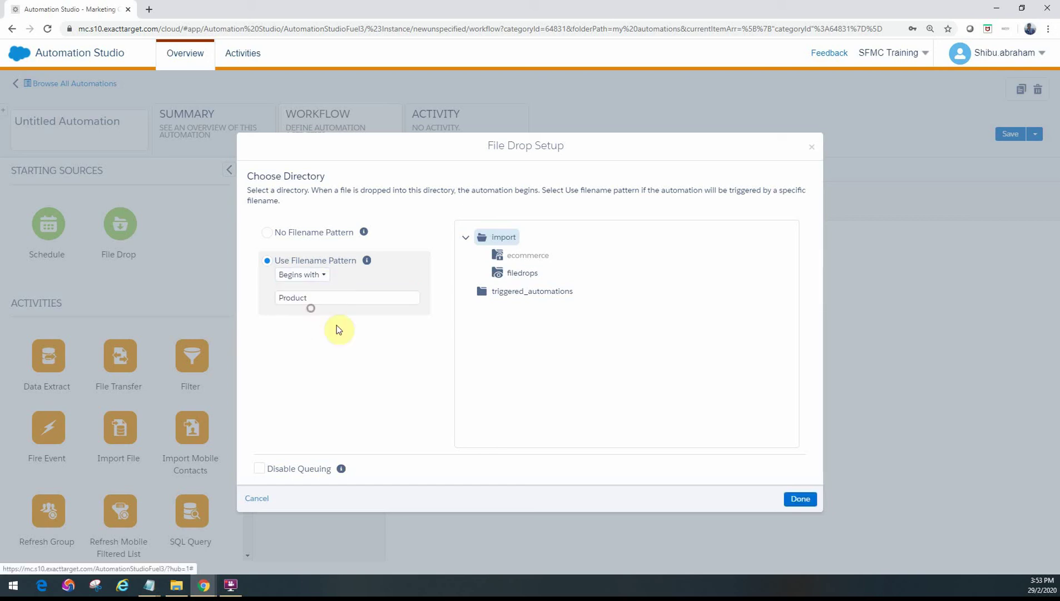
left_click(517, 274)
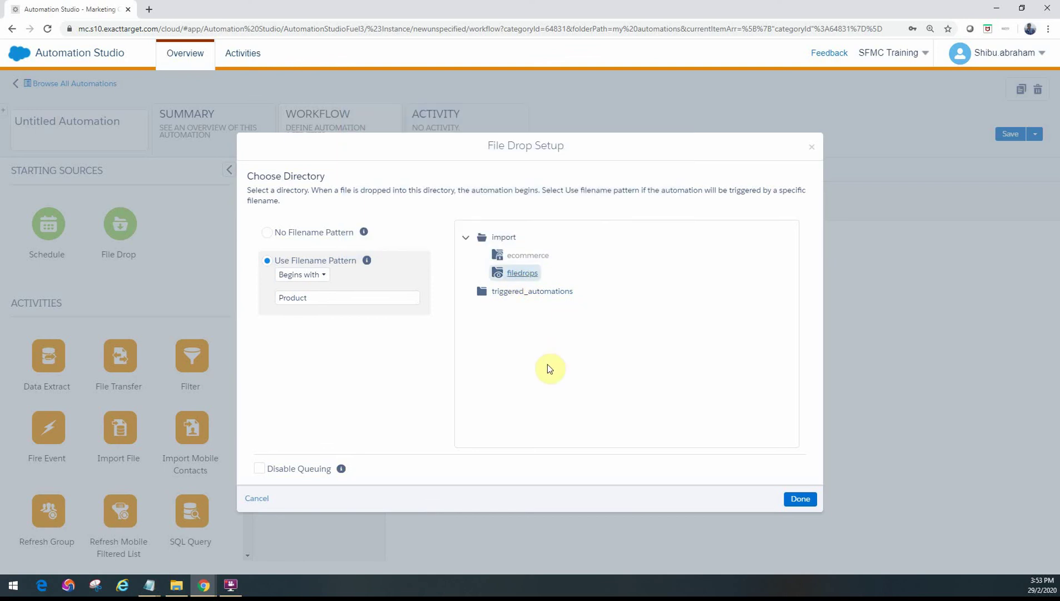
- Switch to No Filename Pattern to check the filedrops directory's availability, and return to Use Filename Pattern
left_click(295, 232)
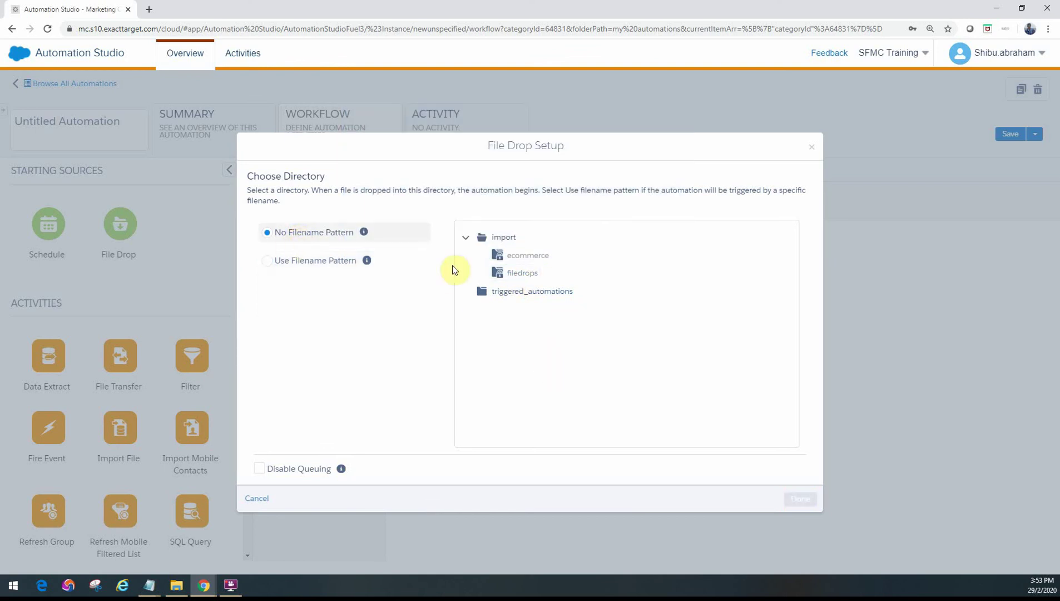
mouse_move(519, 276)
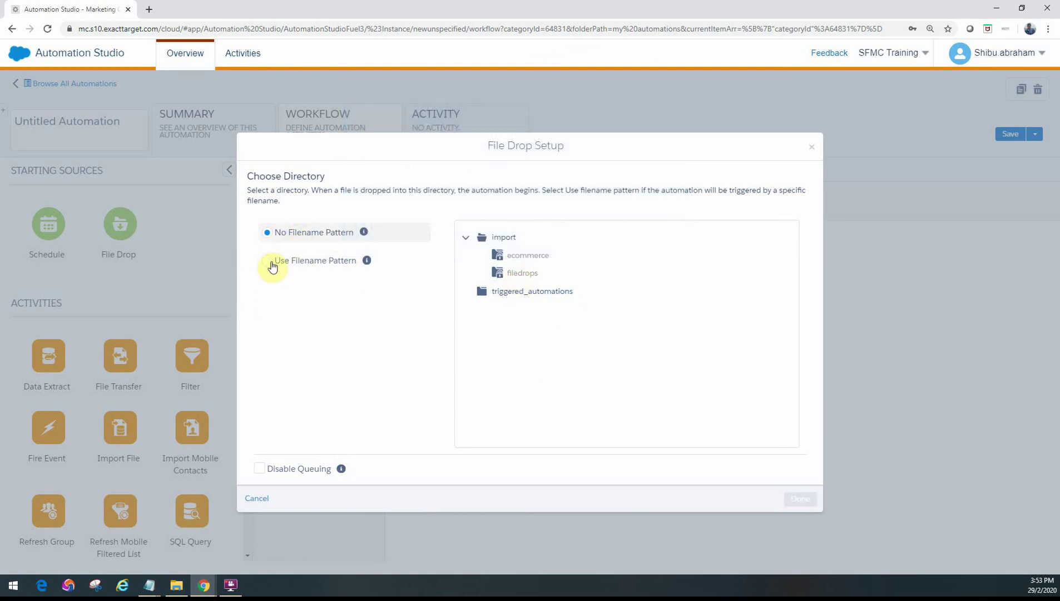
left_click(270, 262)
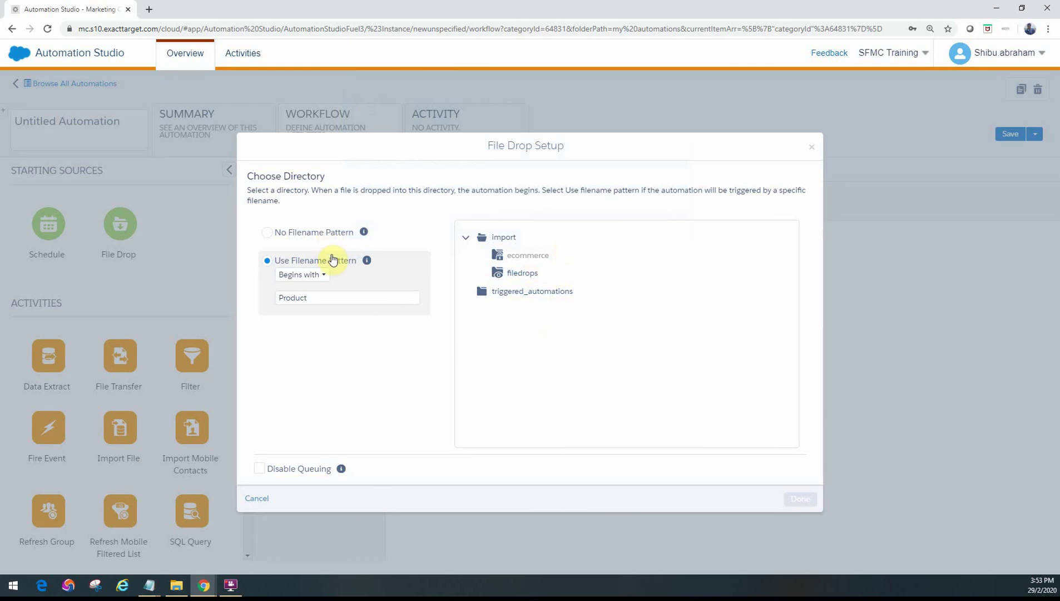
- Examine the Use Filename Pattern help, the filedrops directory's monitoring details and the Disable Queuing help
mouse_move(367, 267)
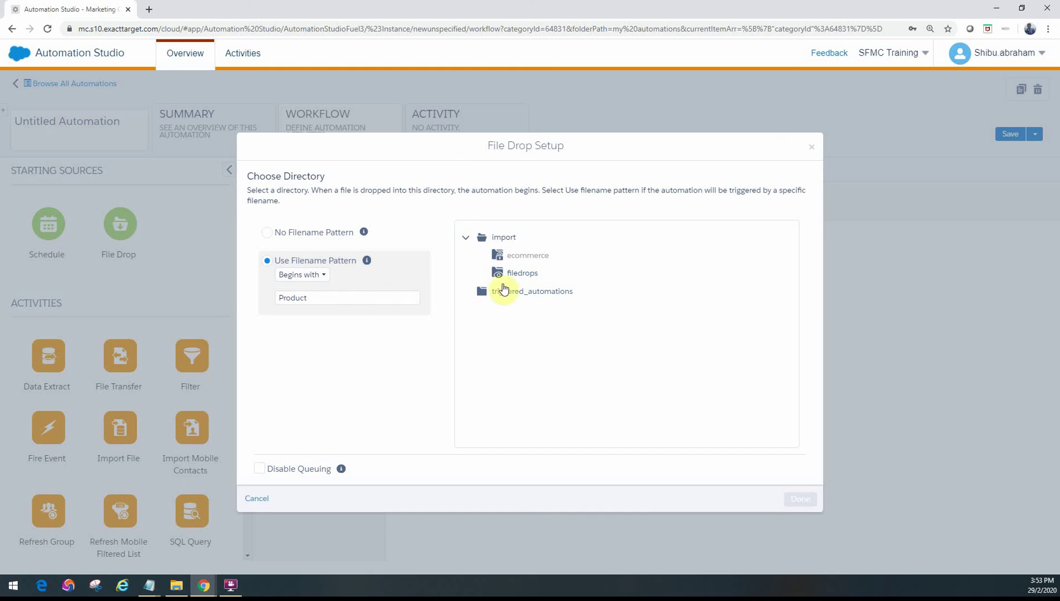
mouse_move(518, 268)
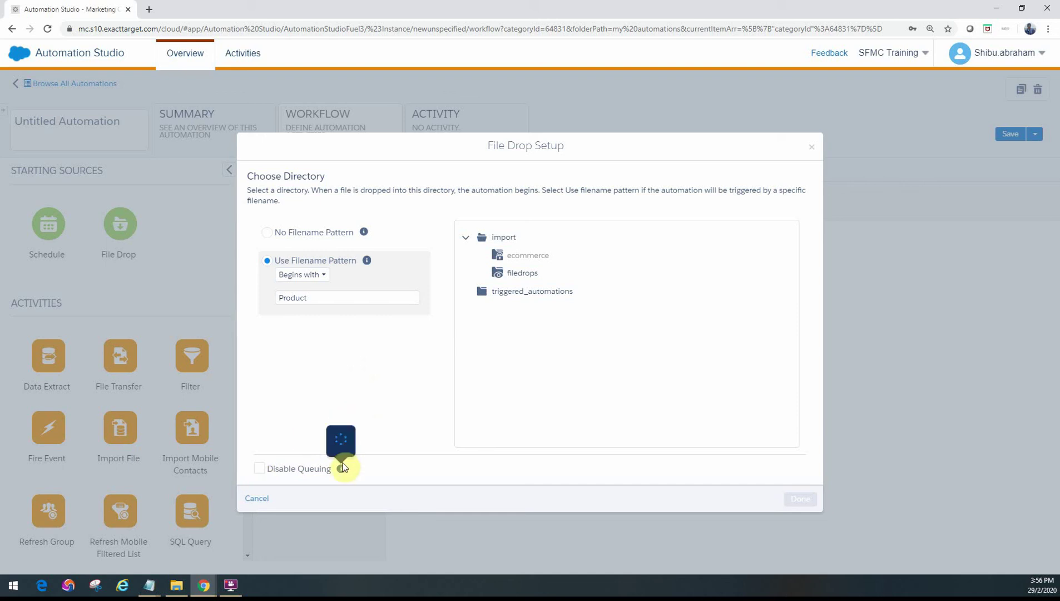
mouse_move(342, 470)
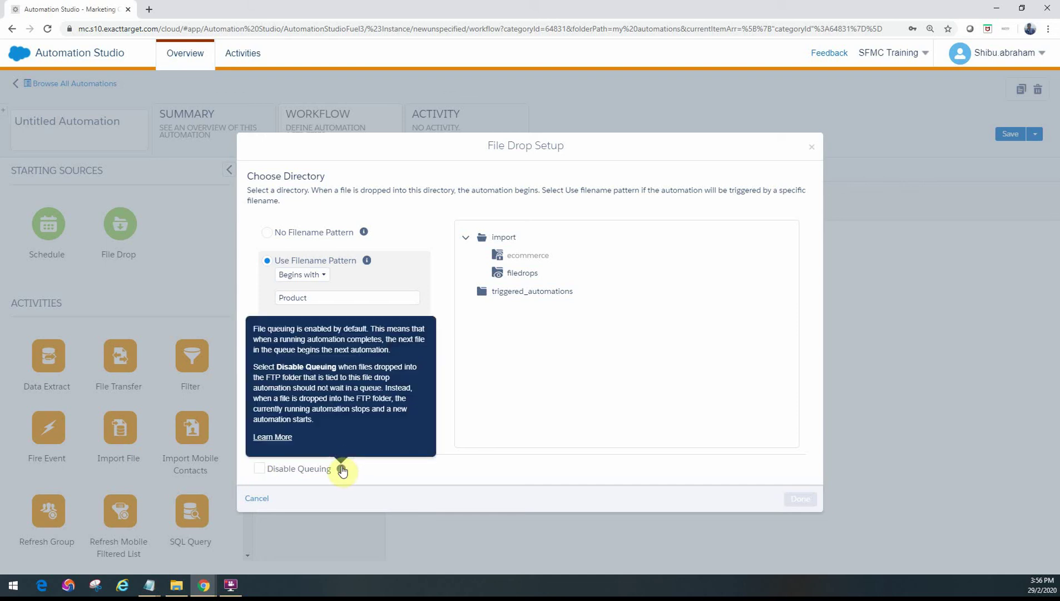